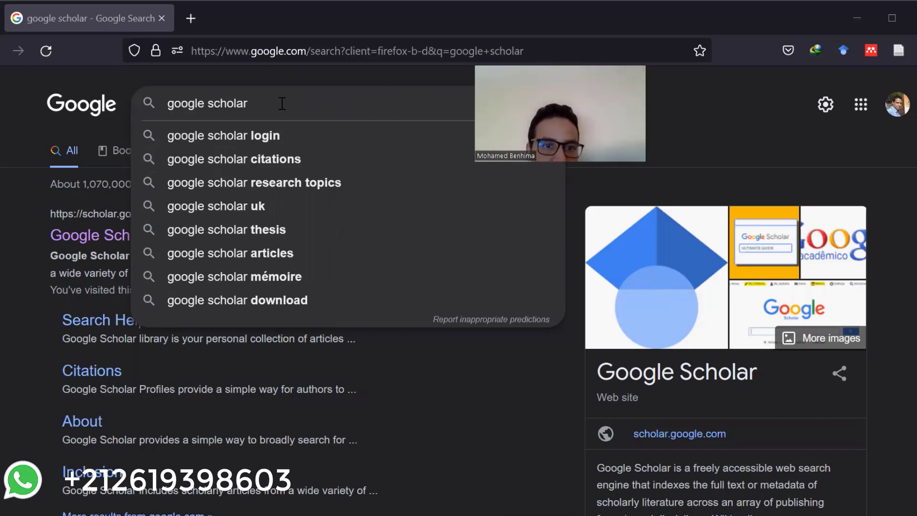
Open Google Scholar and paste the copied query into its search box.
click(97, 239)
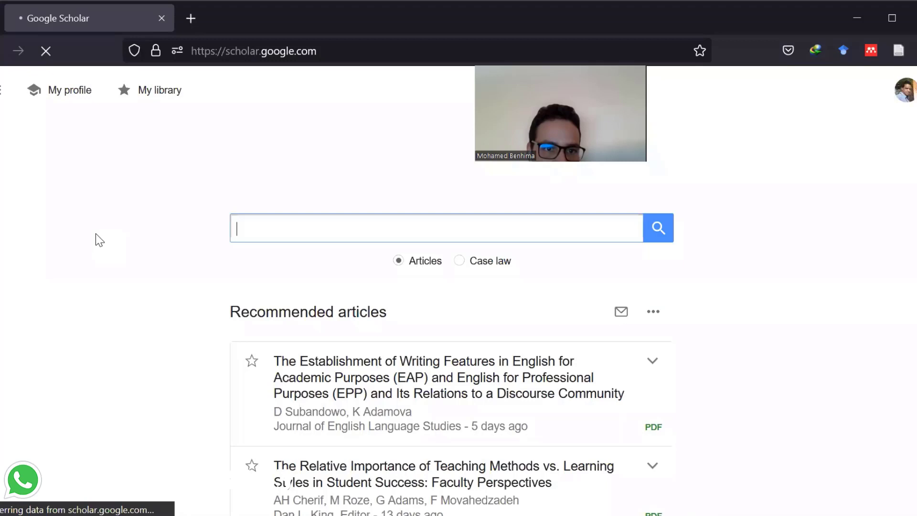
click(329, 224)
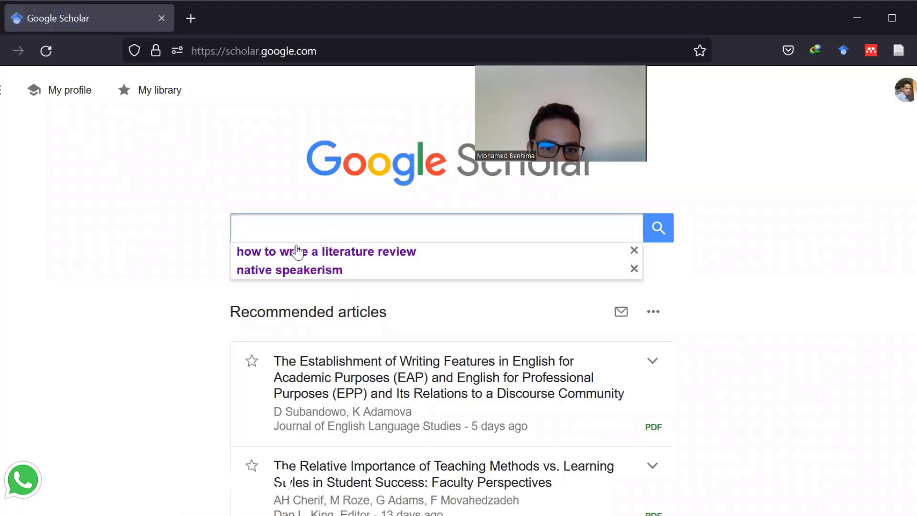
right_click(245, 227)
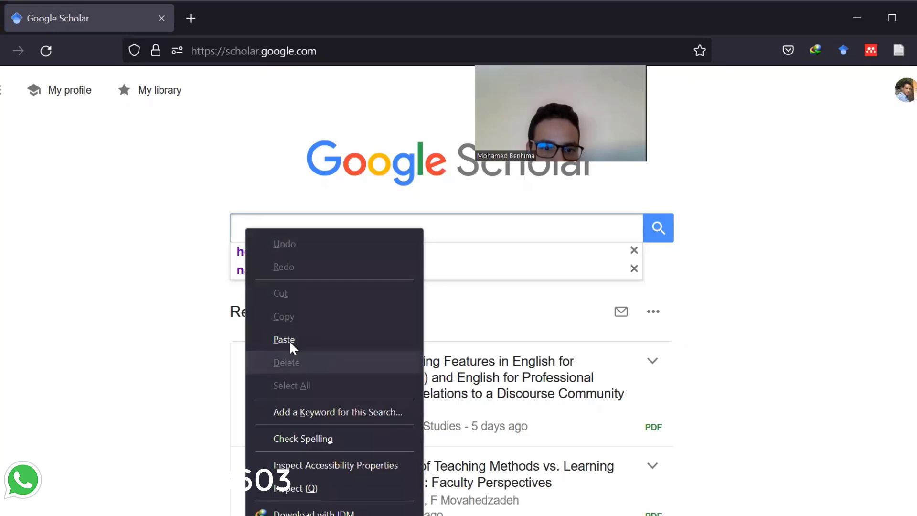
click(289, 340)
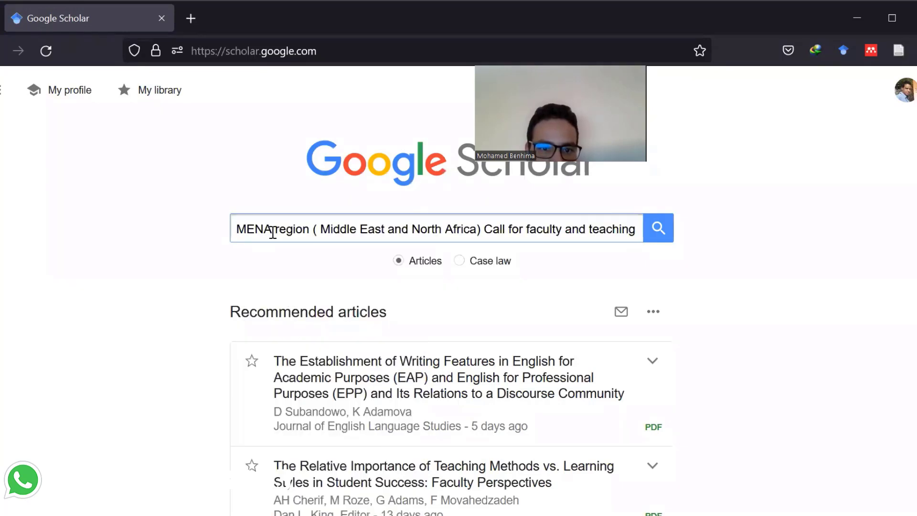
Trim the query to 'translation programs in the MENA region' and wrap it in double quotes.
drag(272, 232, 203, 221)
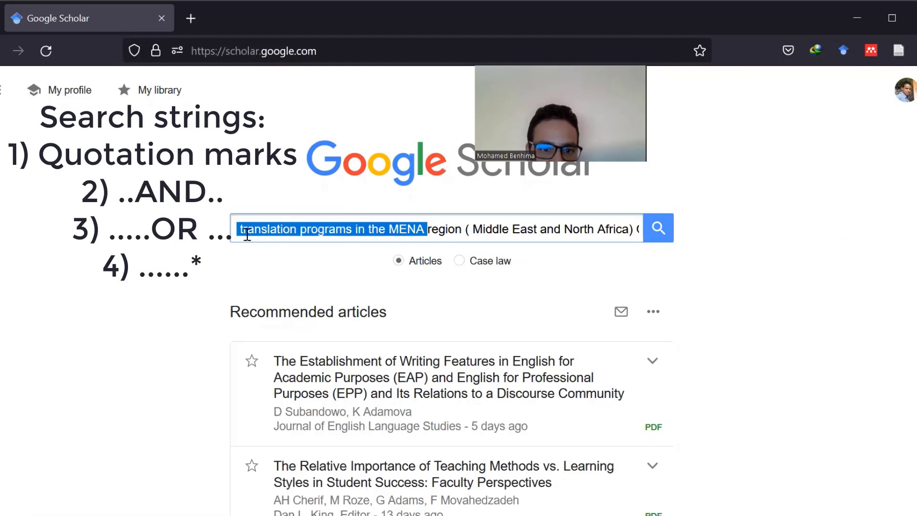
click(315, 228)
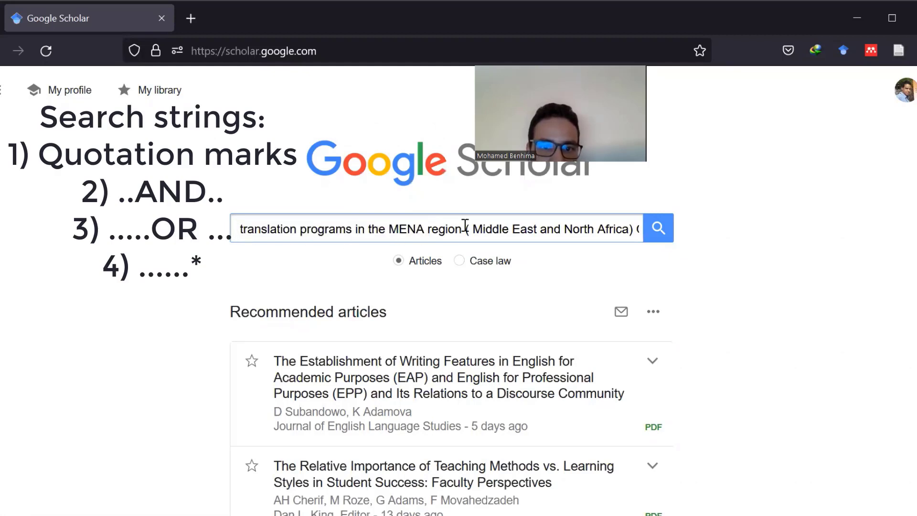
drag(467, 229, 671, 230)
right_click(548, 231)
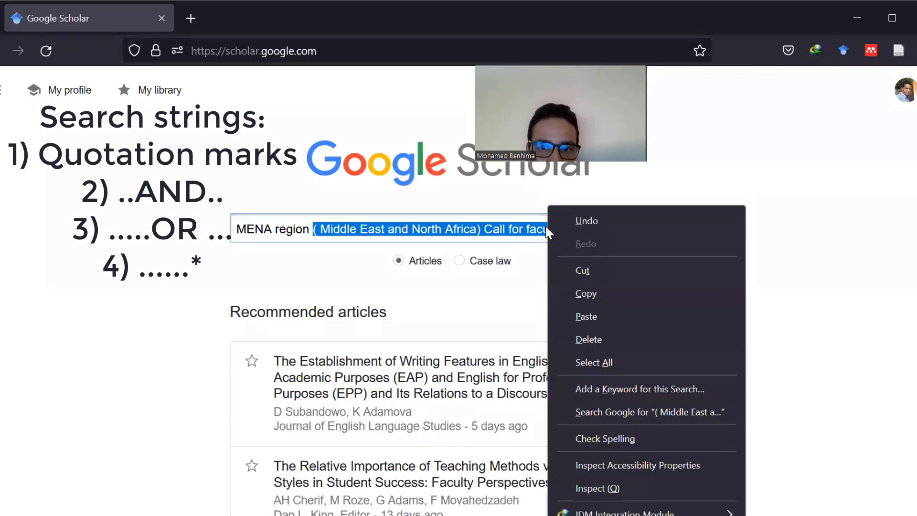
click(581, 271)
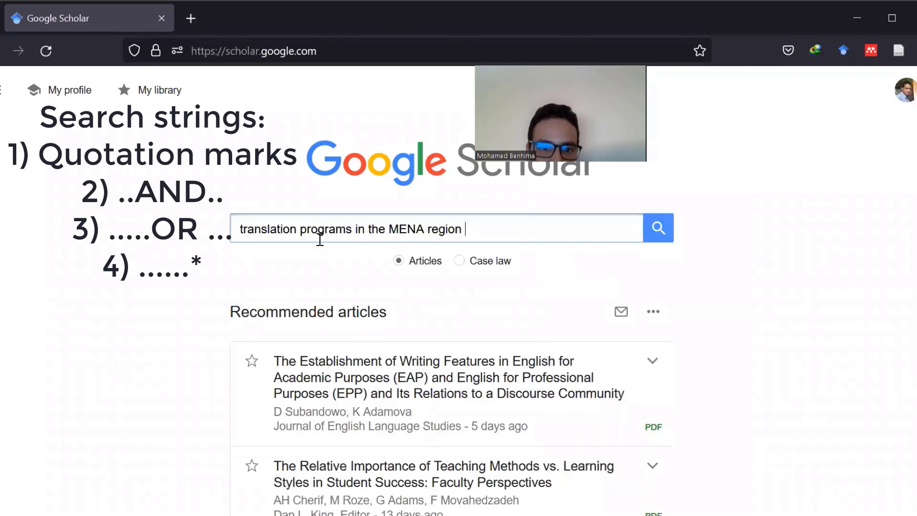
click(241, 230)
text(")
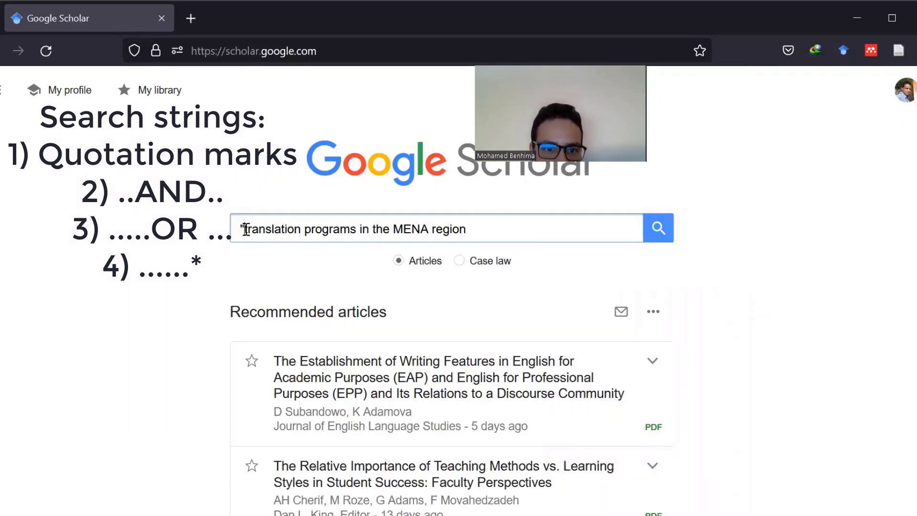
click(476, 228)
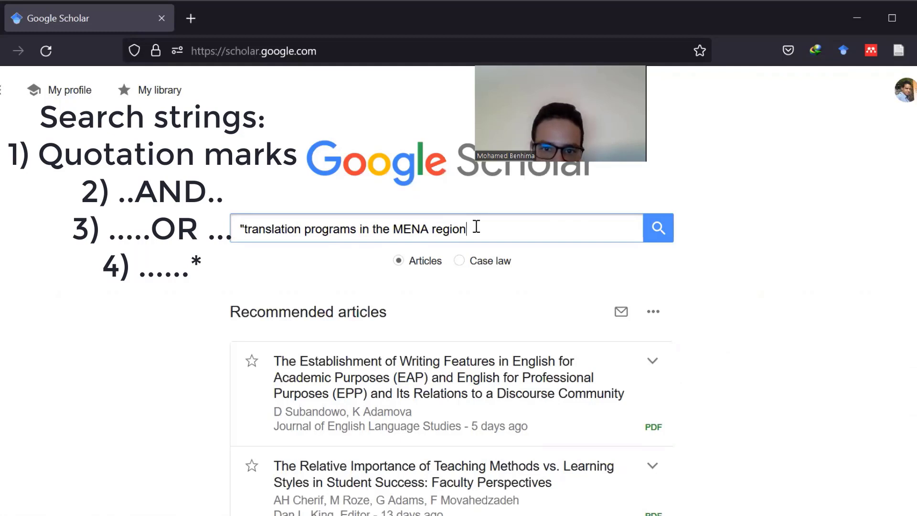
text(")
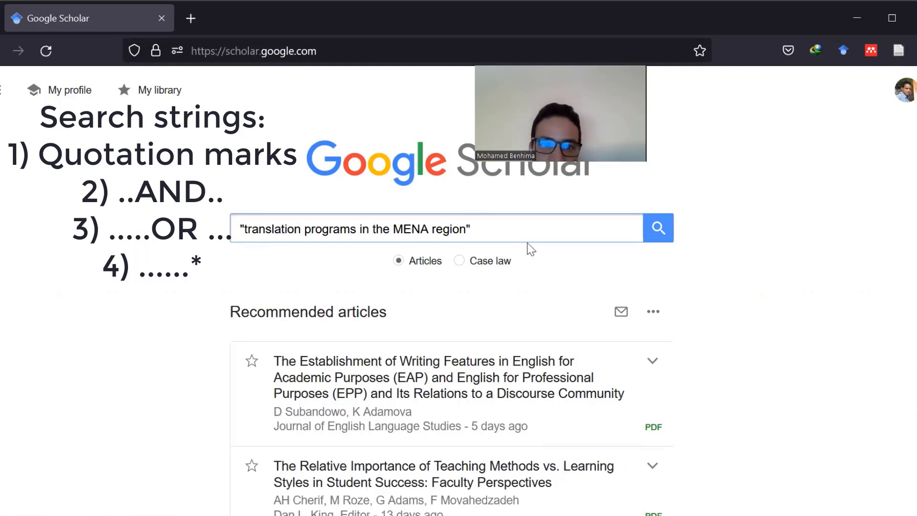
Run the quoted-phrase search, which returns only the Approval Sheet PDF from researchgate.net.
click(658, 231)
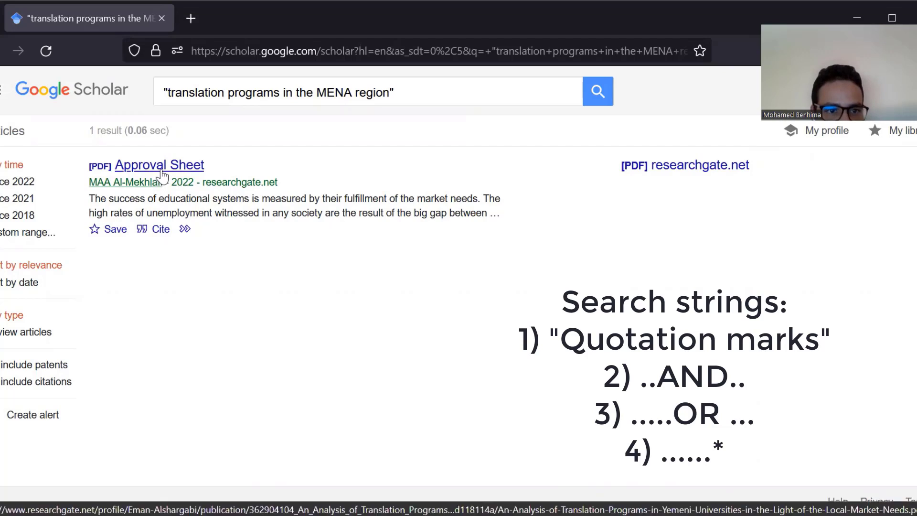
Open the Approval Sheet result's PDF and scroll down to page 19.
click(173, 170)
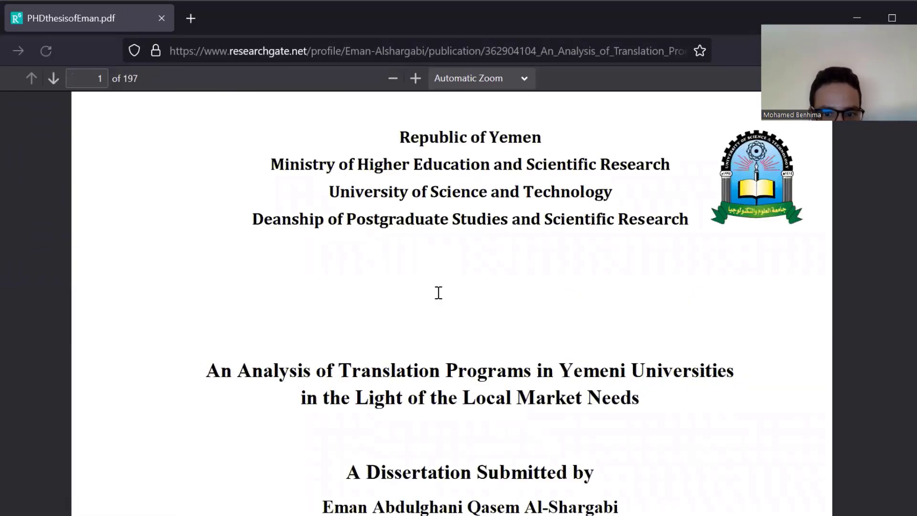
scroll(514, 349, down, 2)
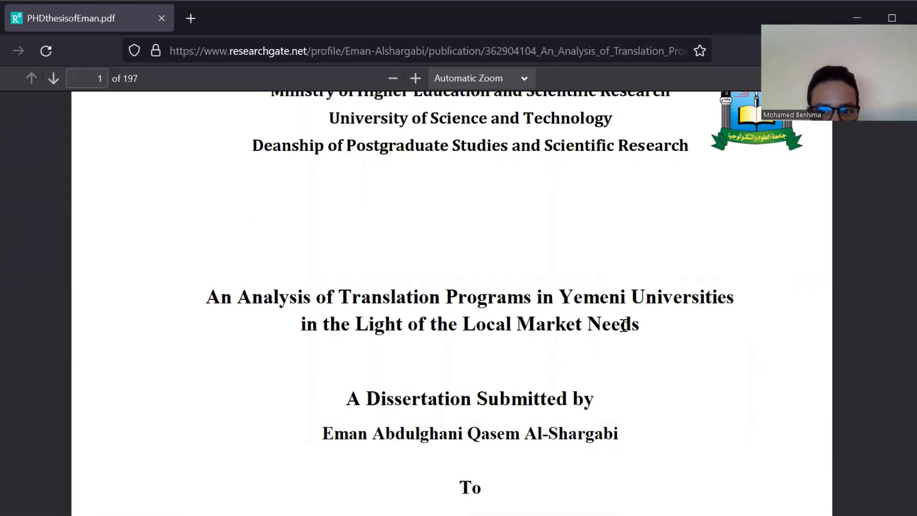
scroll(498, 340, down, 7)
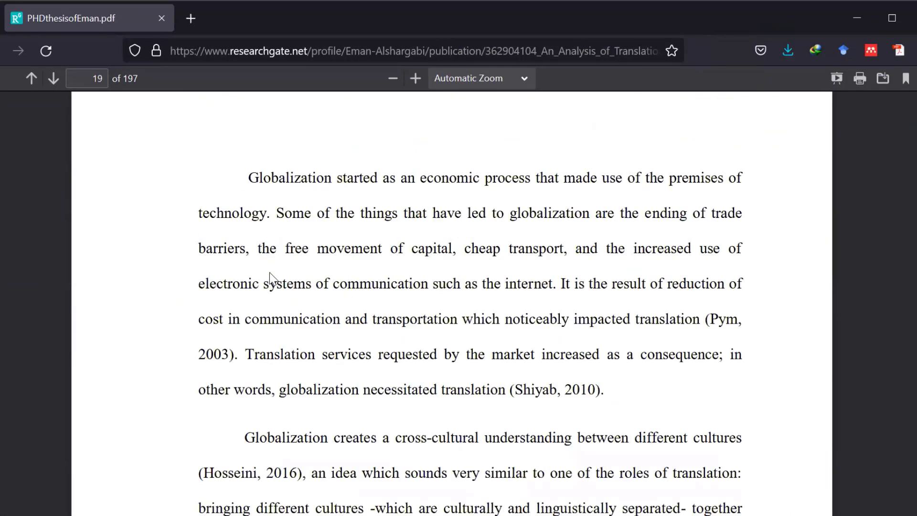
scroll(270, 272, down, 2)
Bring up a blank Word document, then return to the thesis PDF.
mouse_move(495, 512)
click(492, 461)
key(ctrl+n)
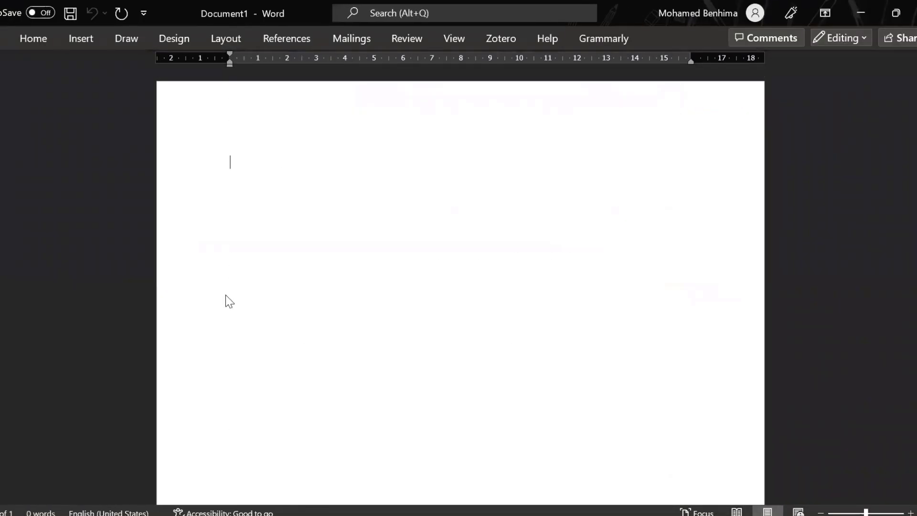
key(alt+Tab)
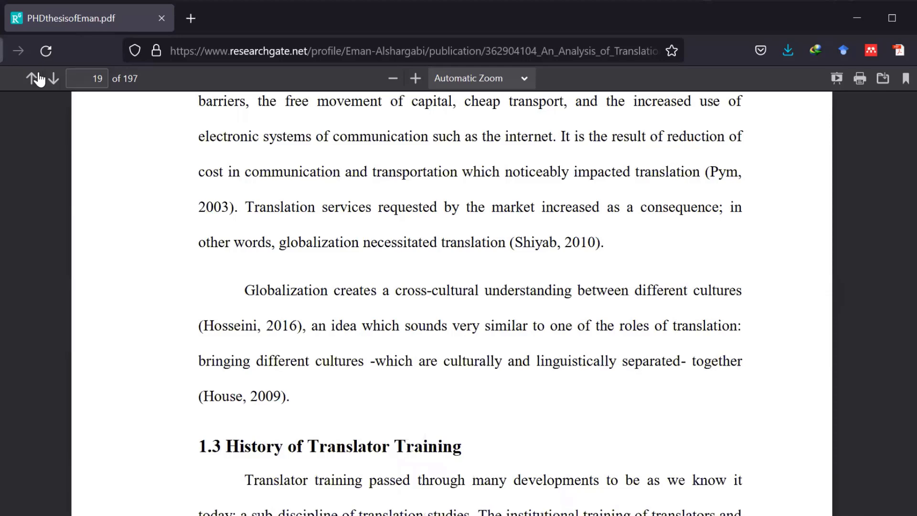
Back on the Scholar results, copy the APA citation from the result's Cite dialog.
key(alt+Left)
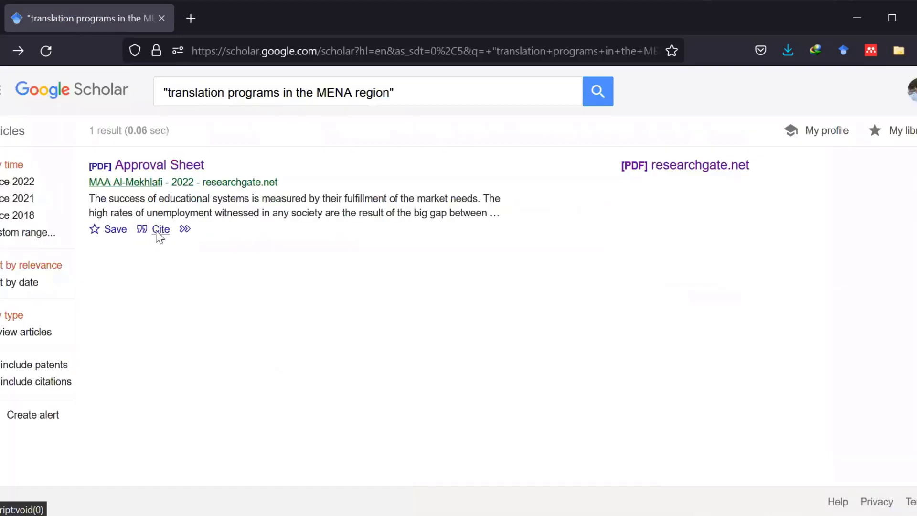
click(161, 230)
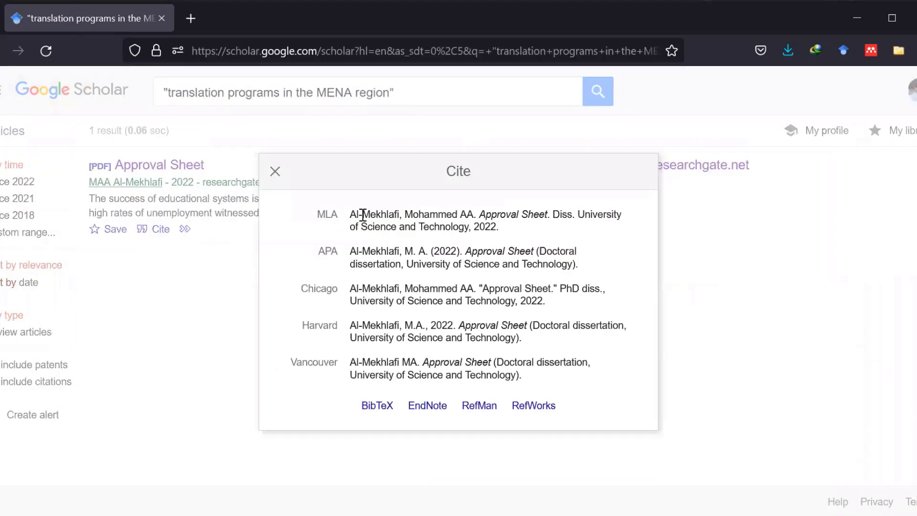
click(352, 252)
drag(353, 252, 576, 261)
right_click(530, 261)
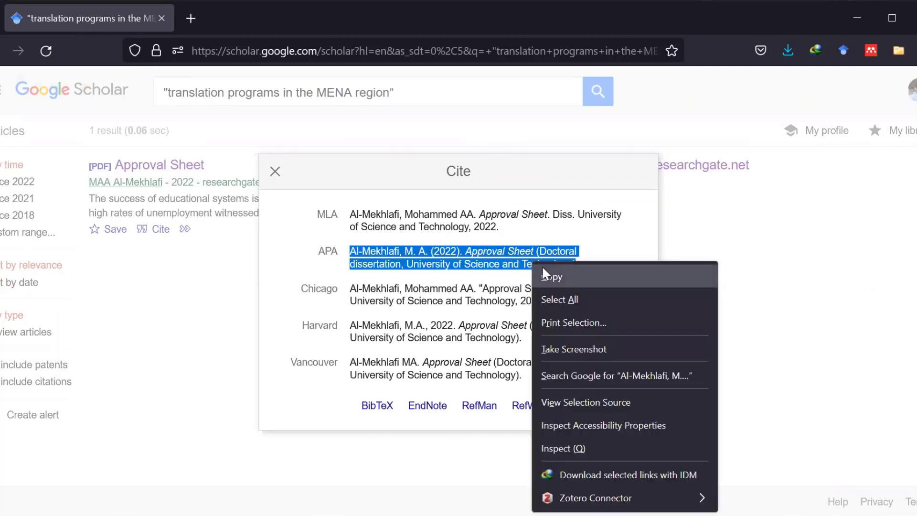
click(557, 272)
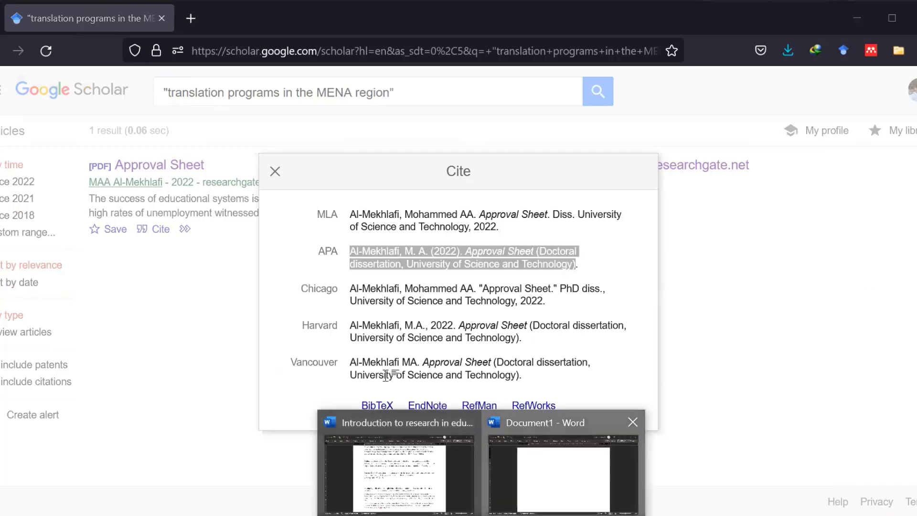
Paste the APA reference into the blank Word document, then close the browser's Cite dialog.
click(594, 471)
key(ctrl+v)
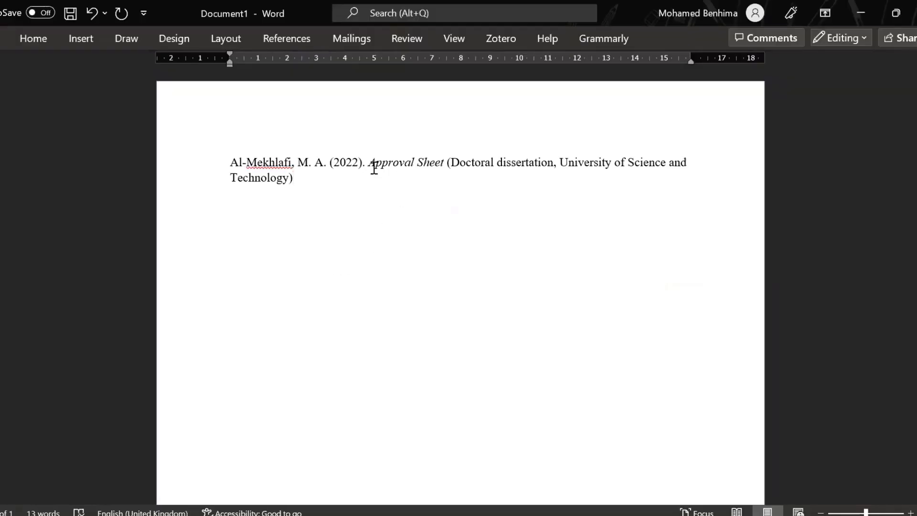
drag(359, 163, 446, 162)
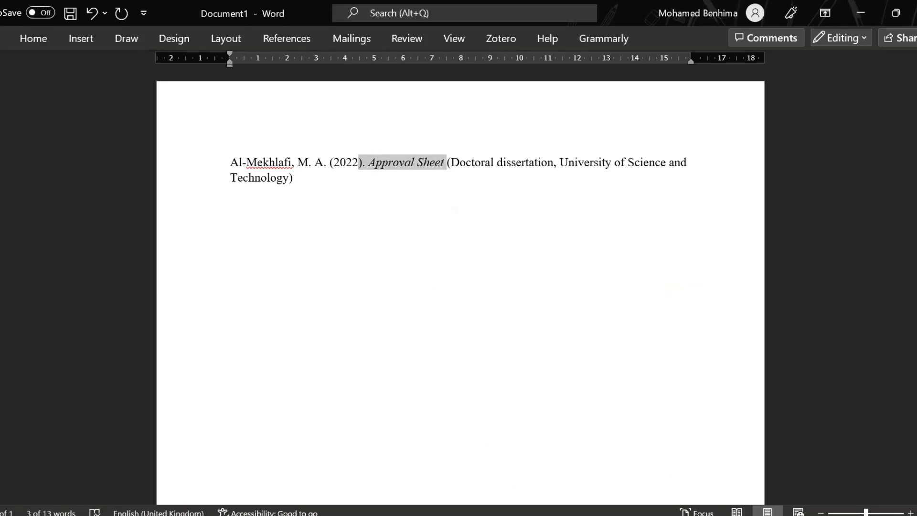
key(alt+Tab)
click(276, 170)
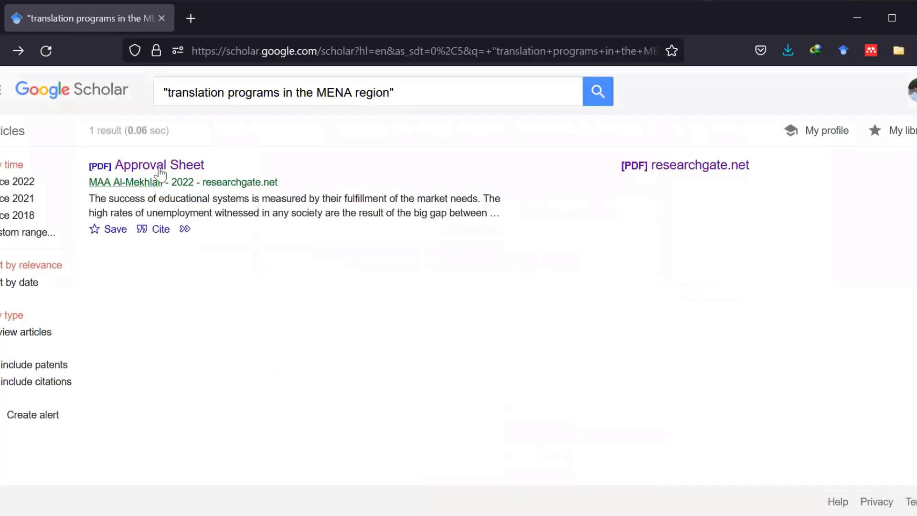
Open the dissertation PDF and copy its full two-line thesis title from page 1.
click(139, 165)
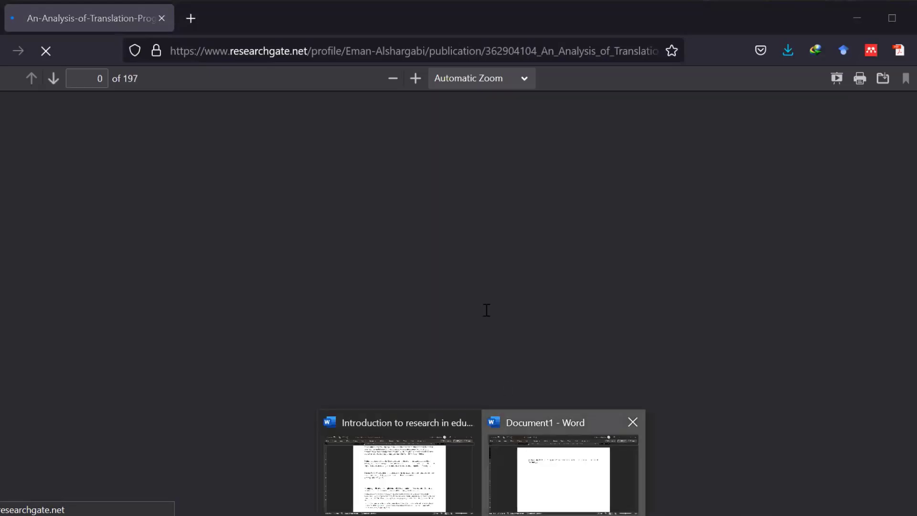
click(545, 478)
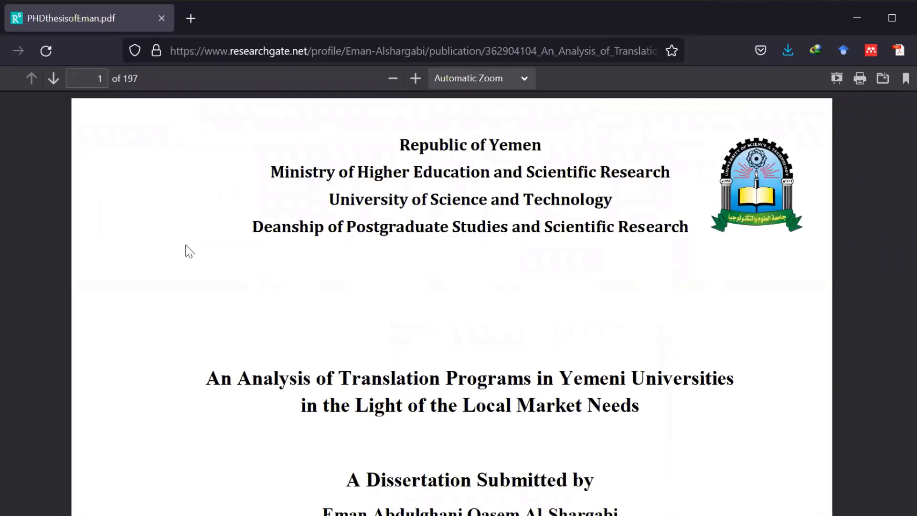
scroll(206, 231, down, 3)
drag(207, 228, 545, 249)
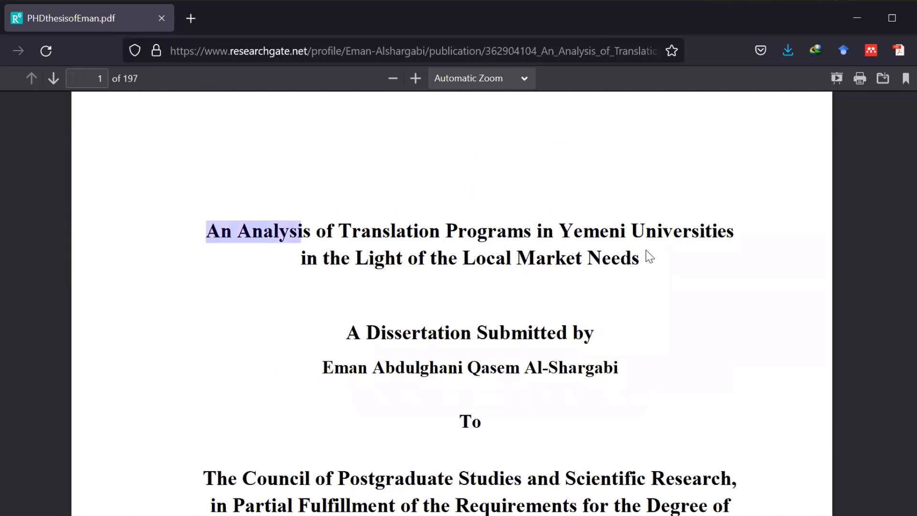
drag(646, 251, 647, 254)
right_click(645, 263)
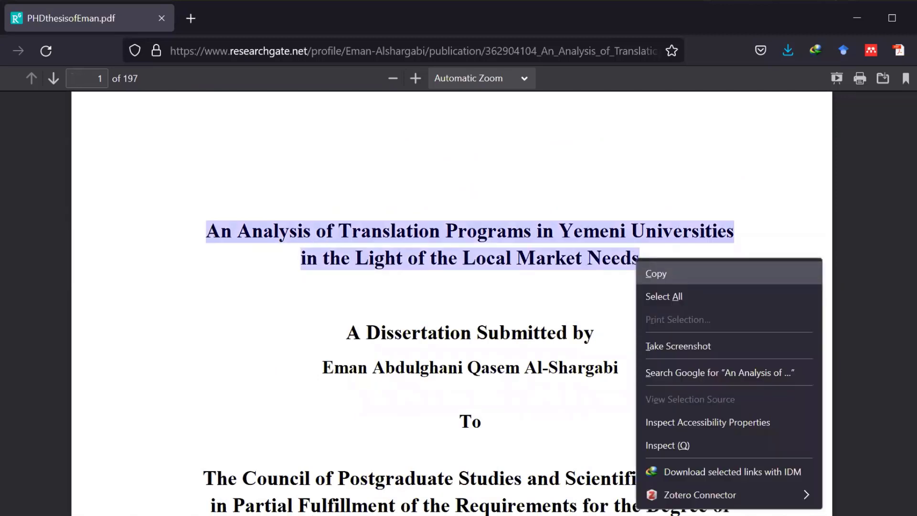
click(656, 274)
Swap 'Approval Sheet' in the Word reference for the pasted thesis title, ending with a period.
key(alt+Tab)
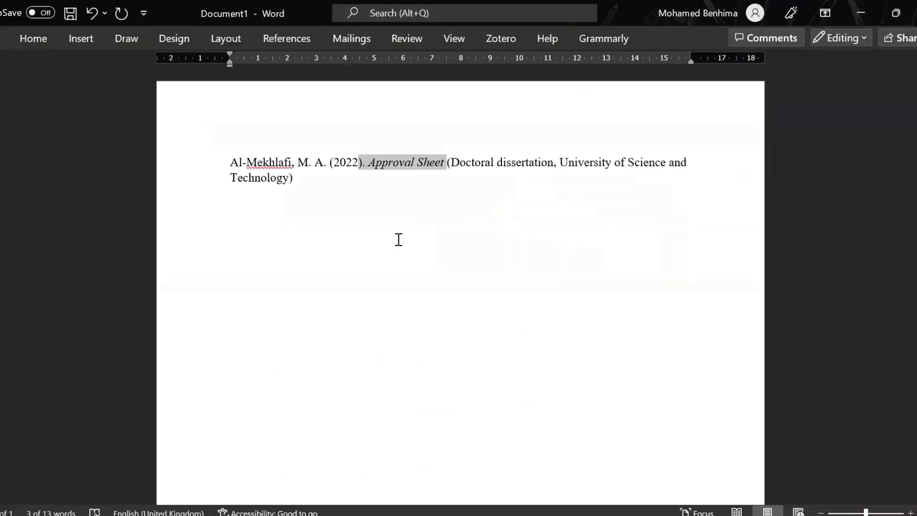
click(399, 240)
drag(448, 160, 383, 164)
right_click(387, 159)
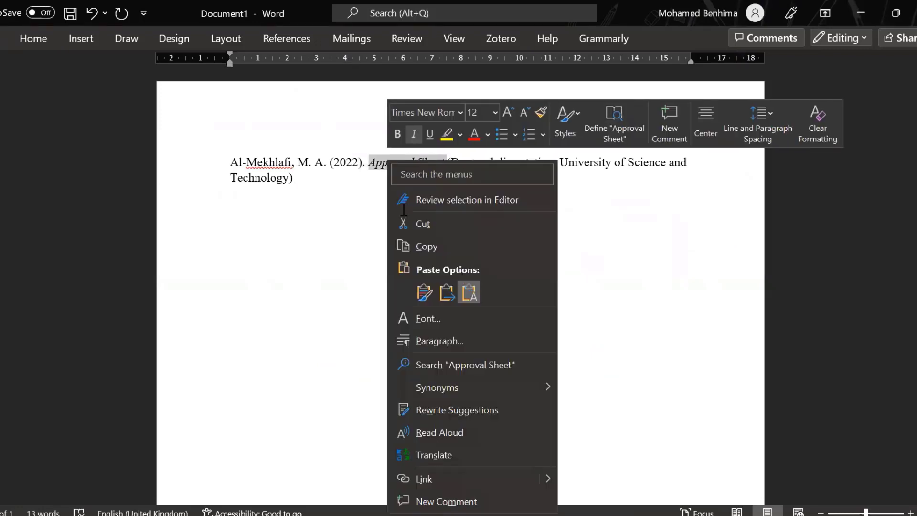
click(469, 291)
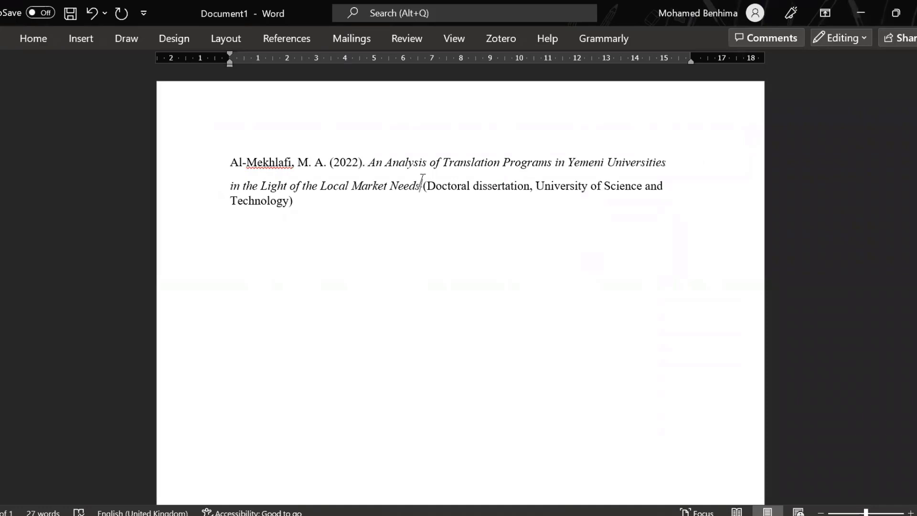
text(.)
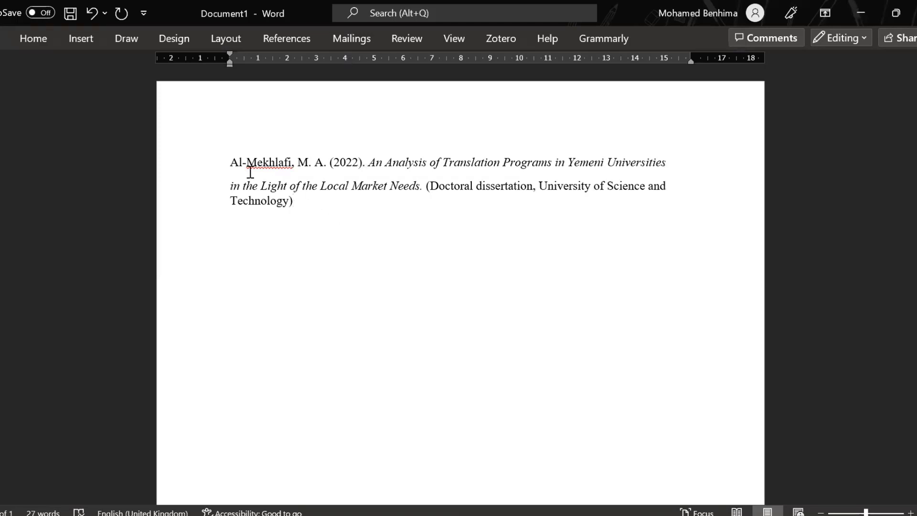
drag(226, 161, 361, 161)
Below the reference, write the narrative citation: author's surname, (2022), then 'did ….'.
right_click(336, 164)
click(361, 239)
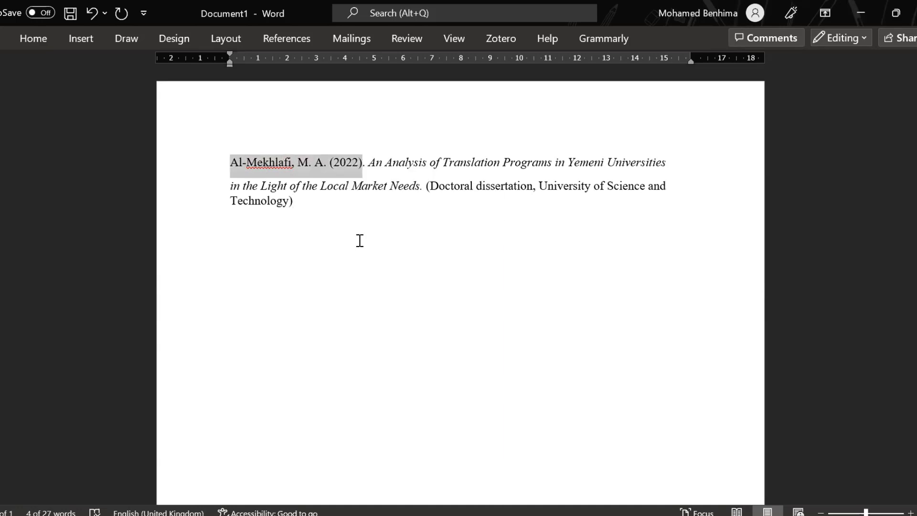
click(243, 266)
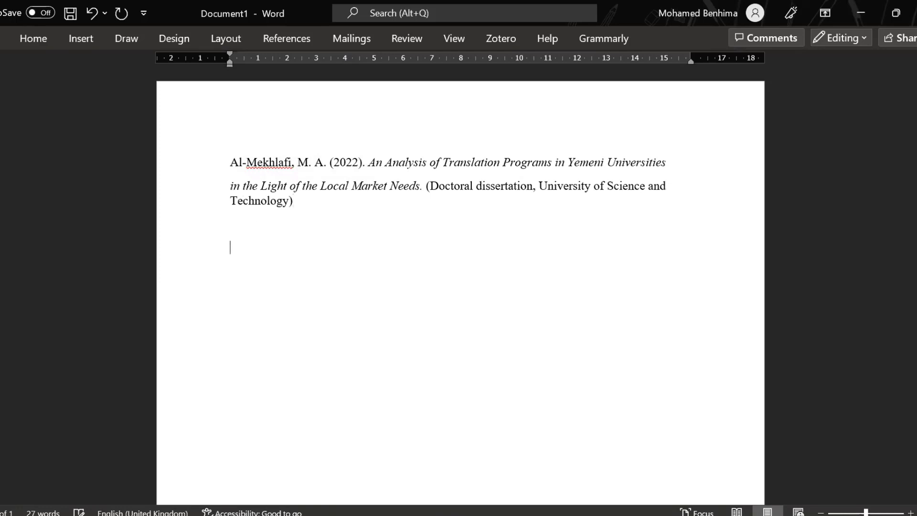
key(ctrl+v)
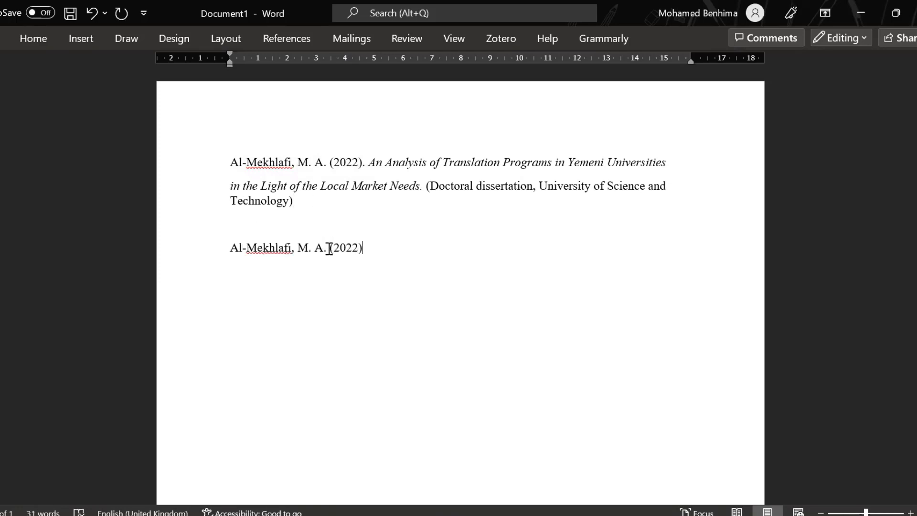
drag(328, 248, 293, 250)
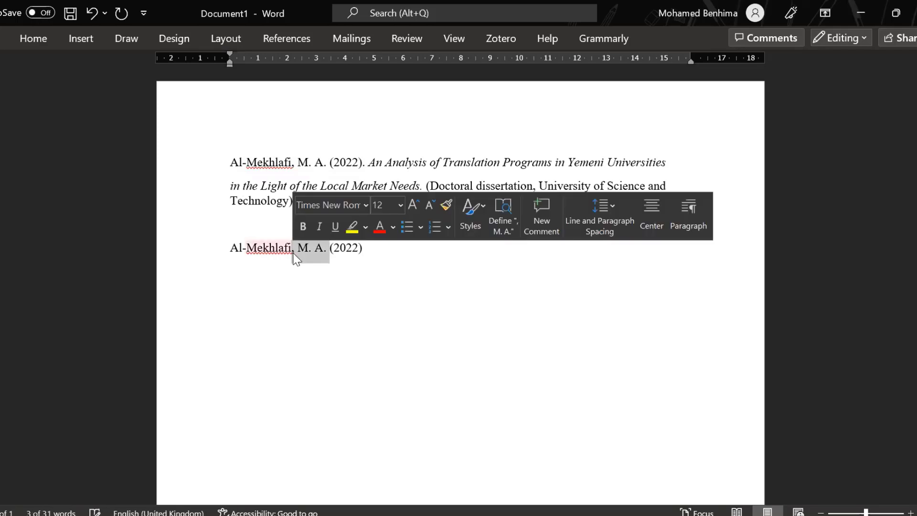
key(BackSpace)
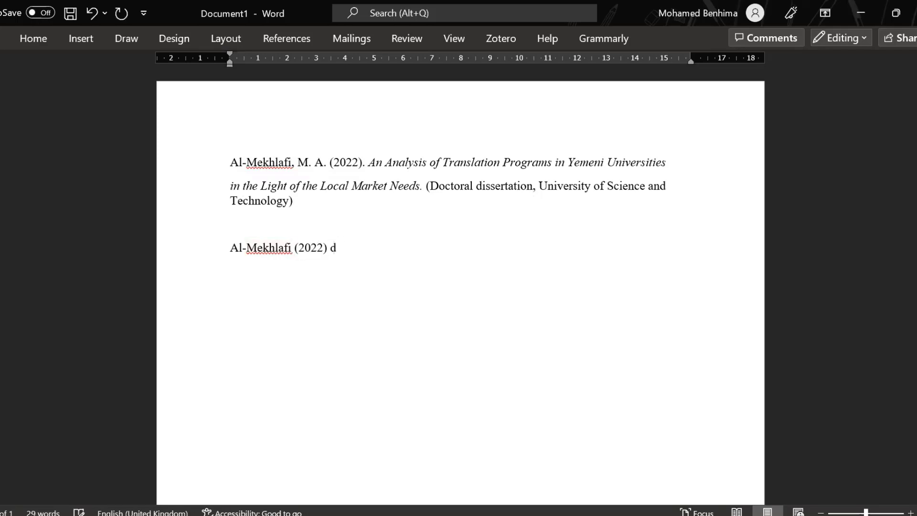
text(...)
drag(229, 245, 479, 335)
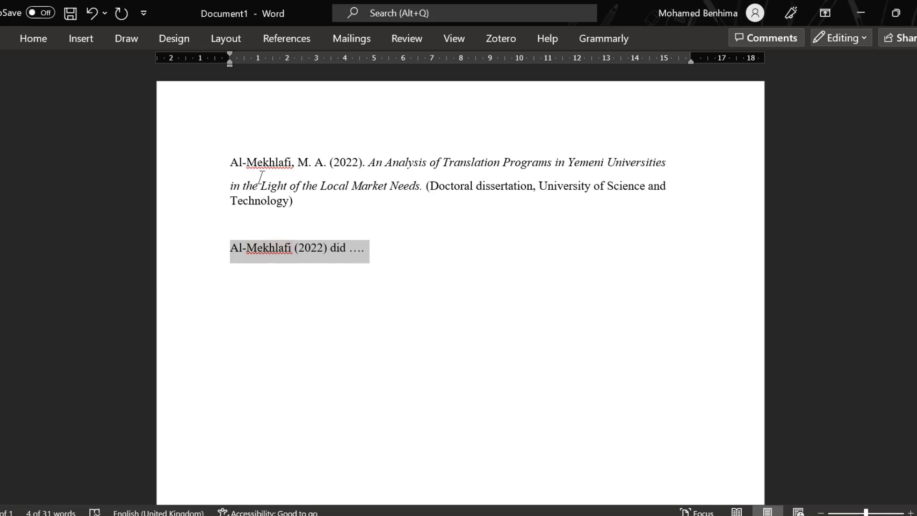
click(398, 257)
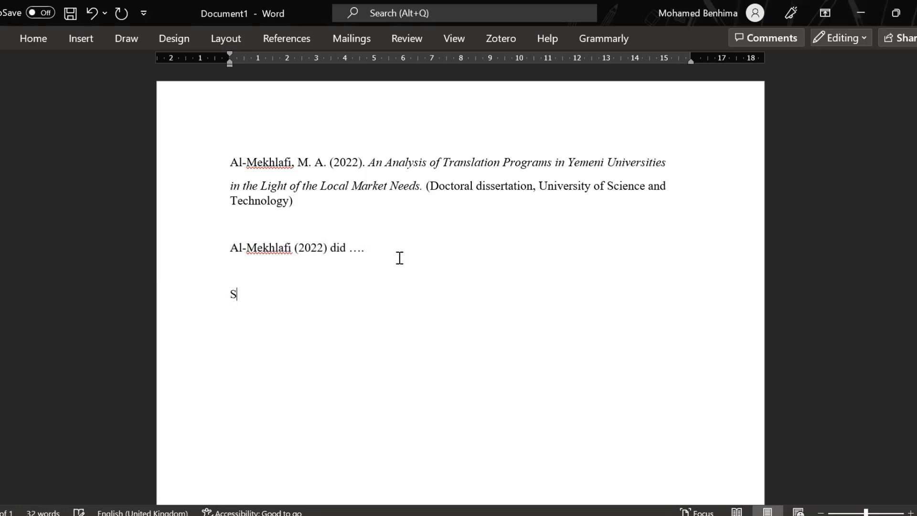
Add 'Saturation' and 'Recency' on separate lines, then return to the thesis PDF.
text(Satura)
text(Recency)
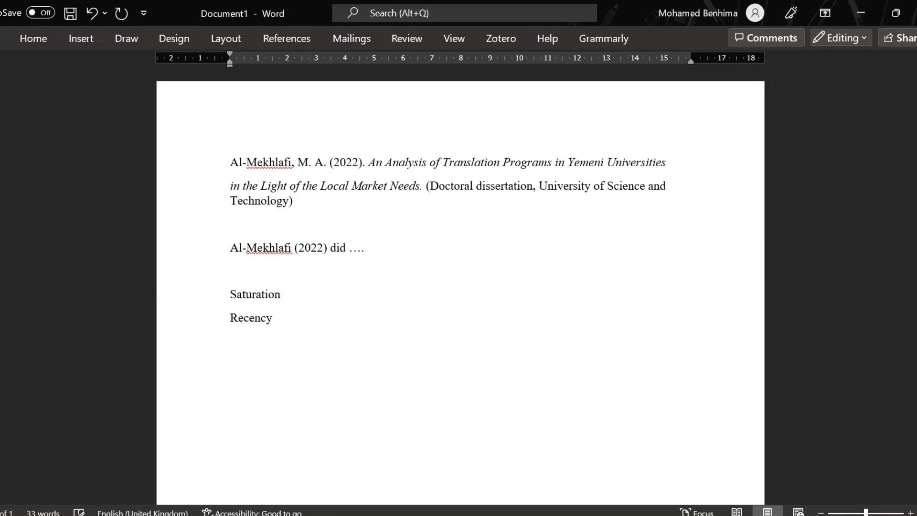
key(Return)
drag(330, 247, 229, 247)
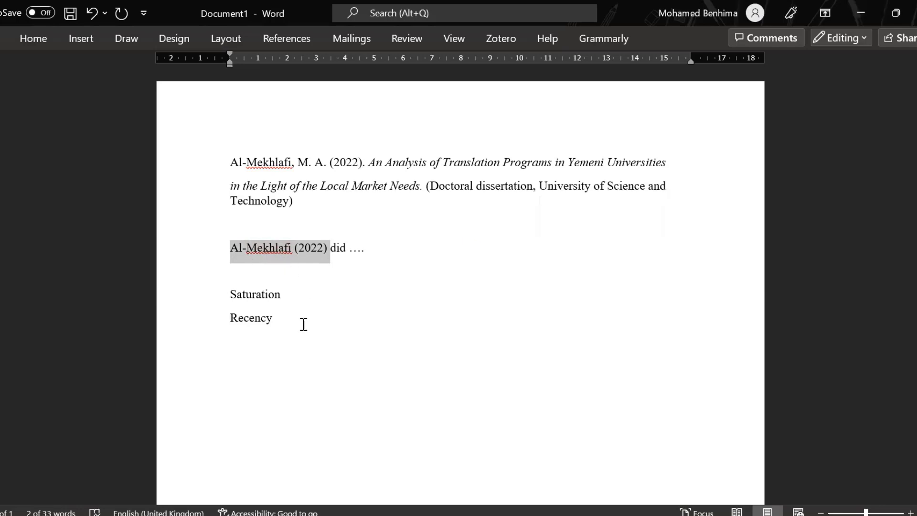
click(302, 324)
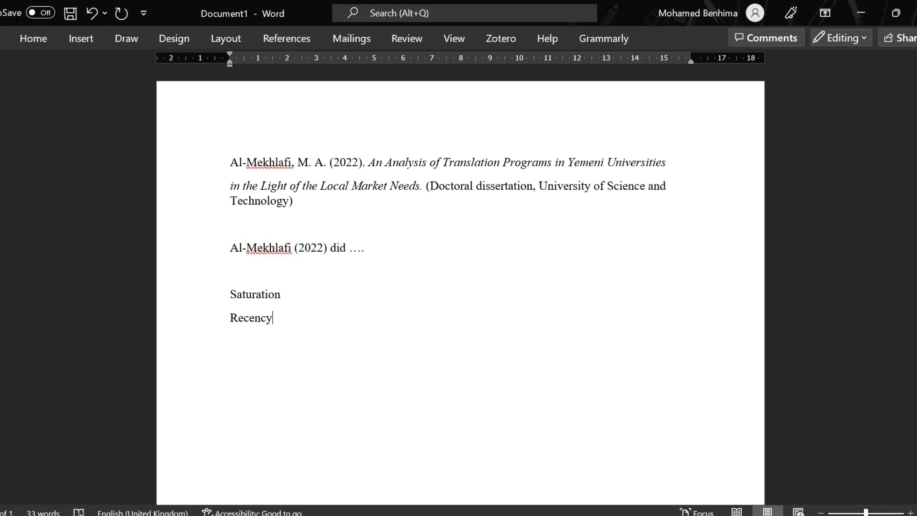
key(alt+Tab)
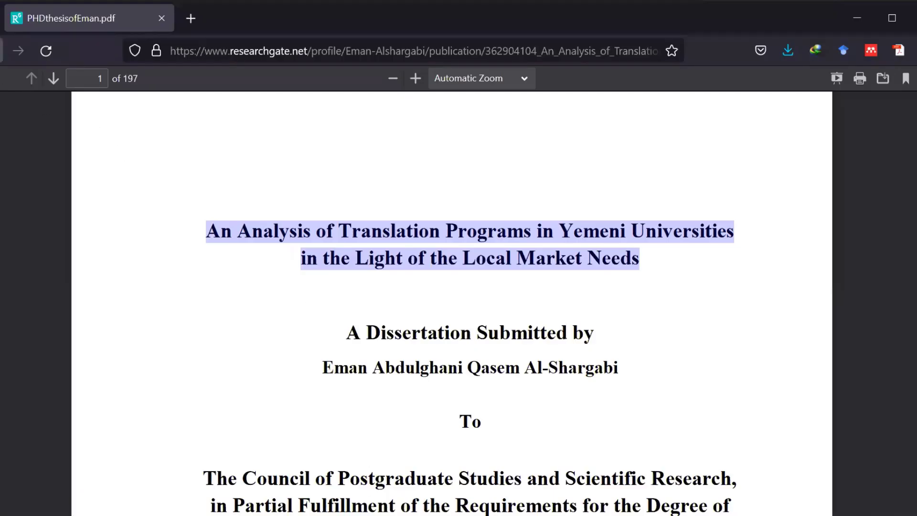
Drop the quotes and search 'translation programs in the MENA region AND teaching'.
key(alt+Left)
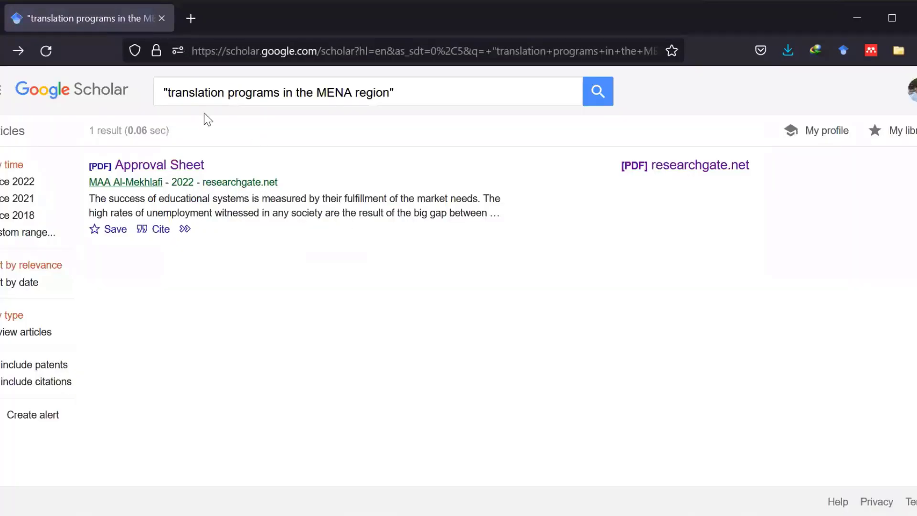
drag(403, 93, 366, 92)
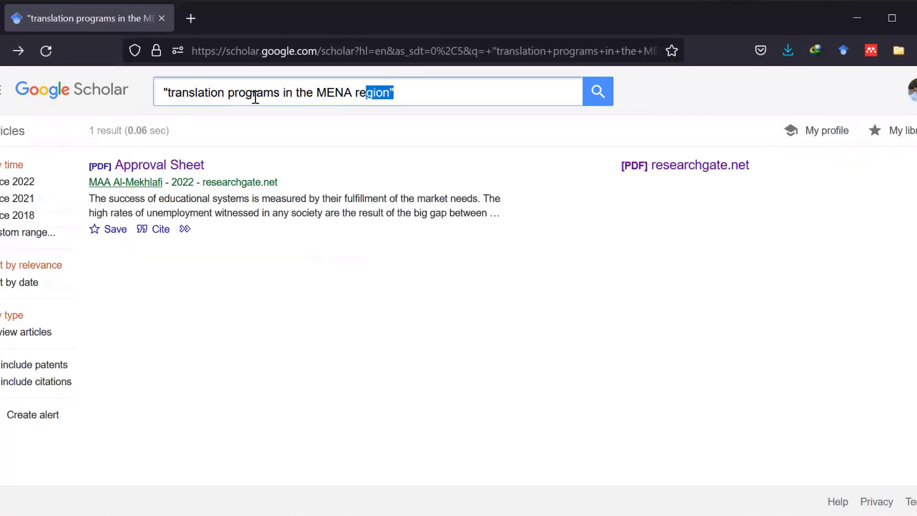
drag(256, 97, 151, 100)
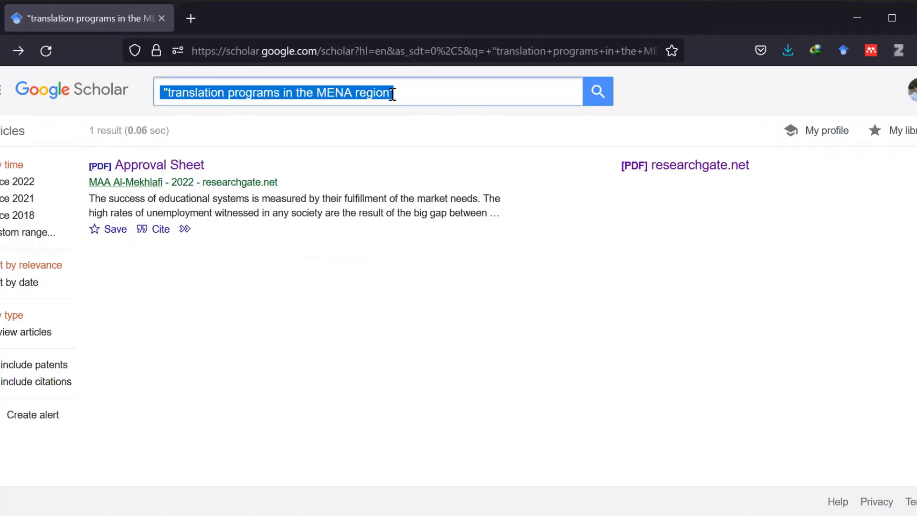
drag(392, 94, 118, 103)
click(167, 91)
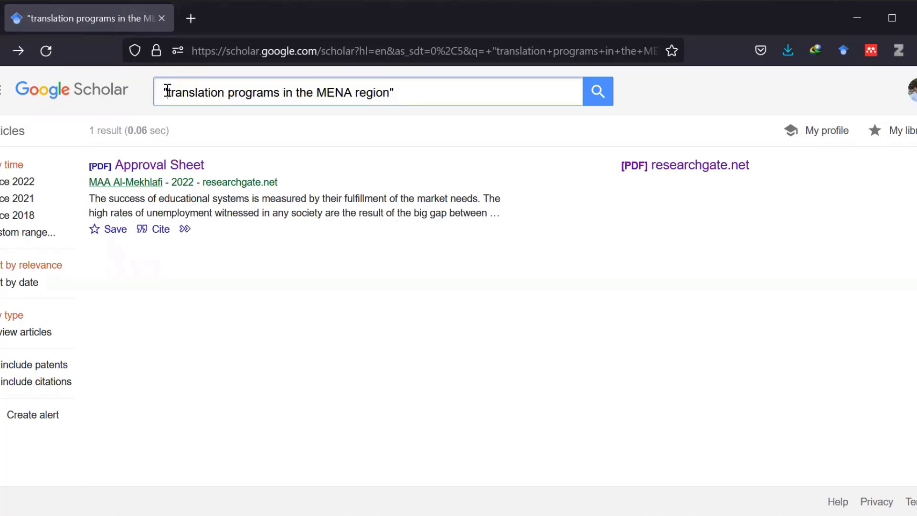
key(BackSpace)
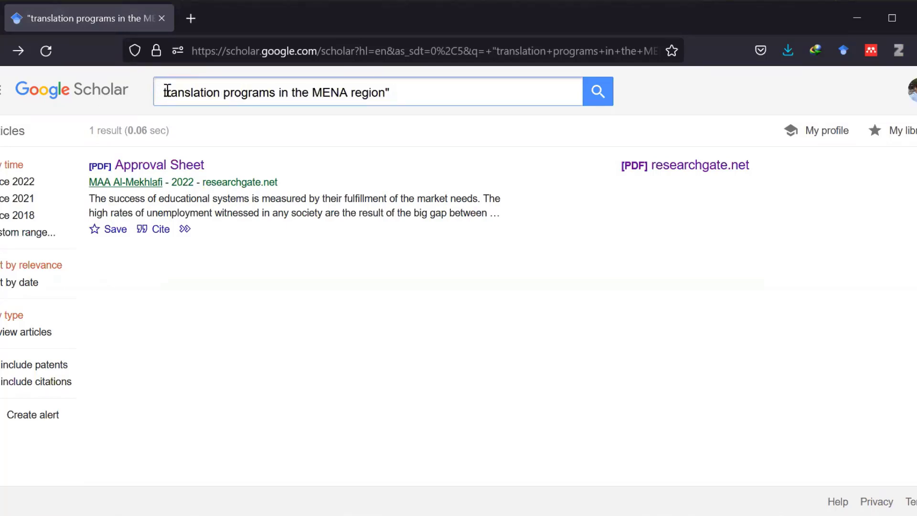
click(397, 92)
text(AN)
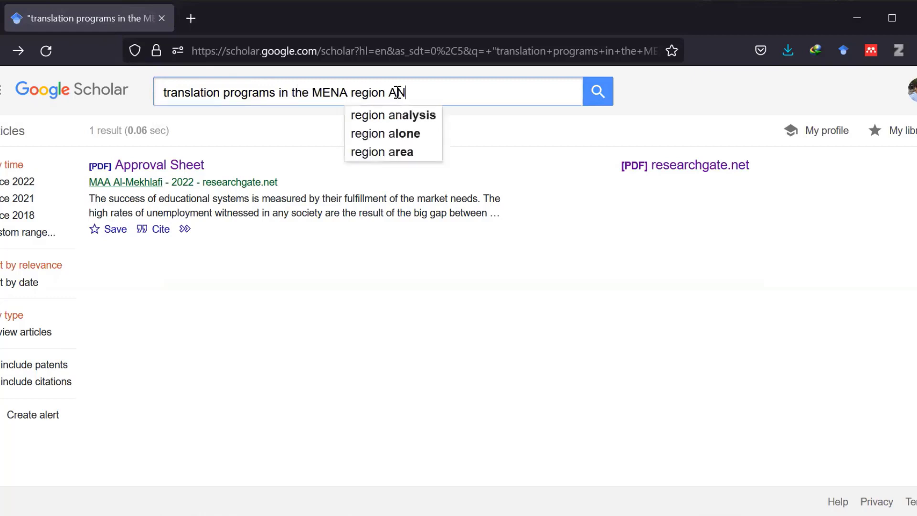
text(D t)
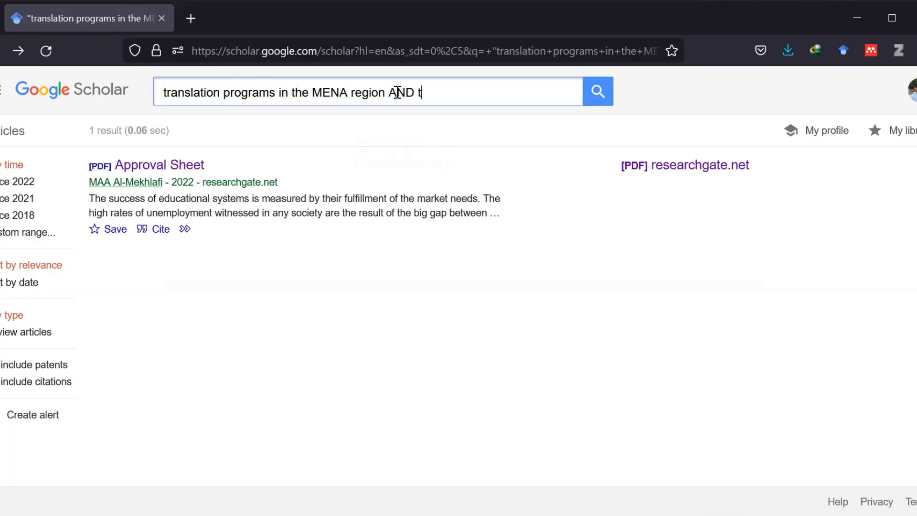
text(eaching)
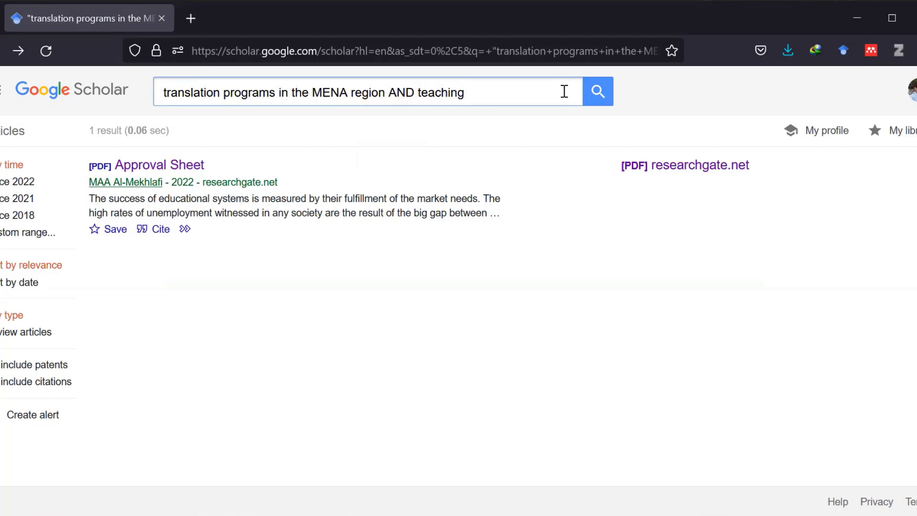
click(594, 93)
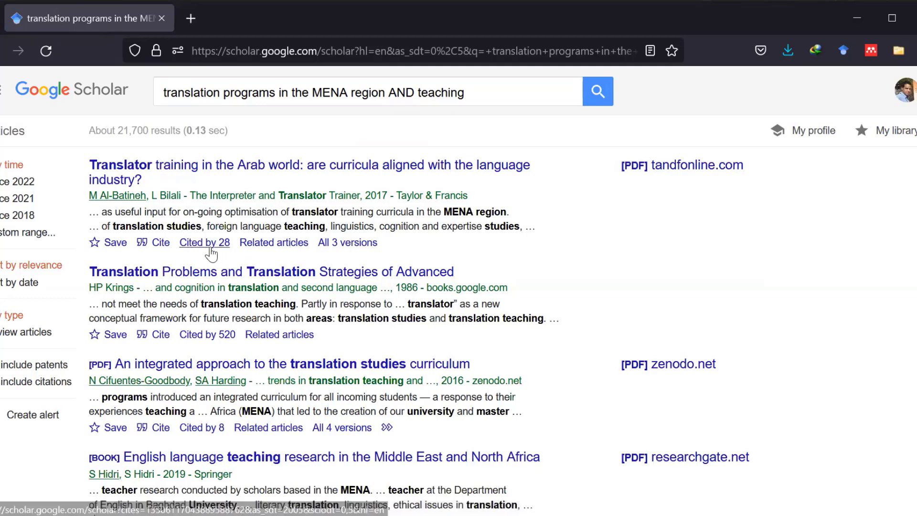
scroll(266, 462, down, 2)
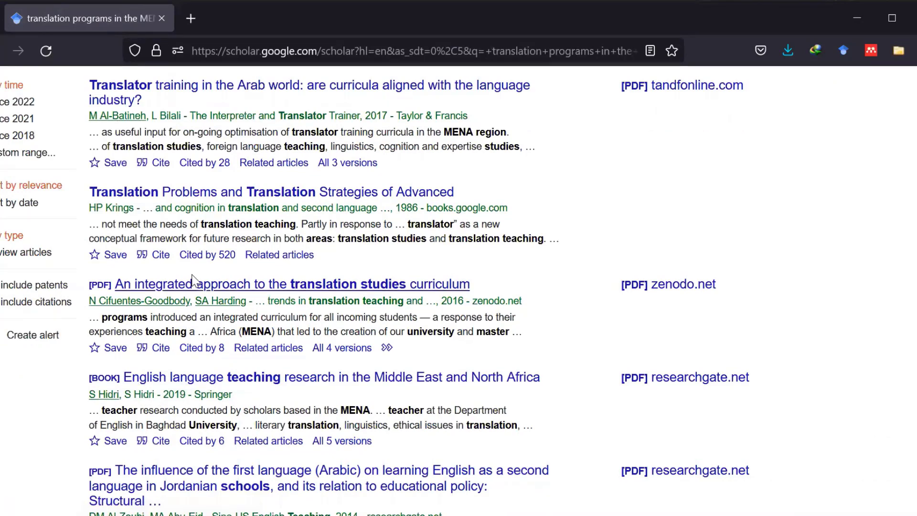
scroll(187, 239, down, 2)
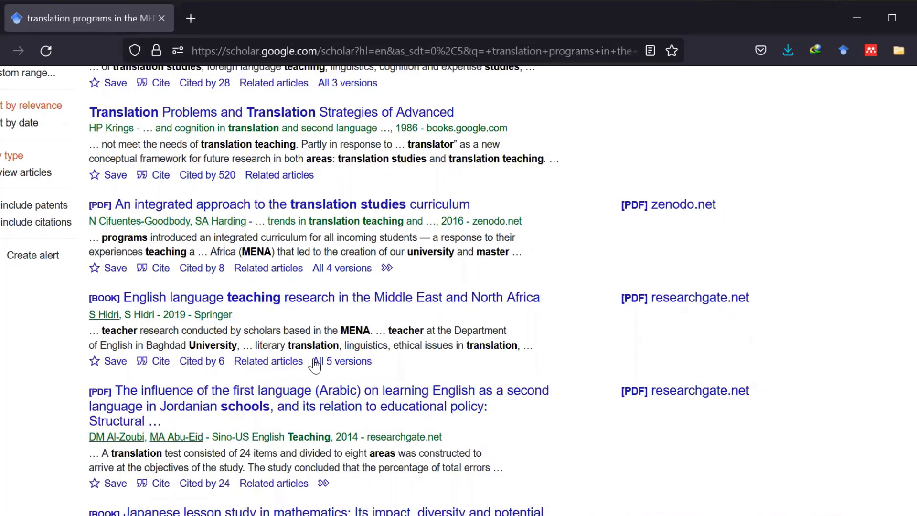
scroll(195, 349, up, 4)
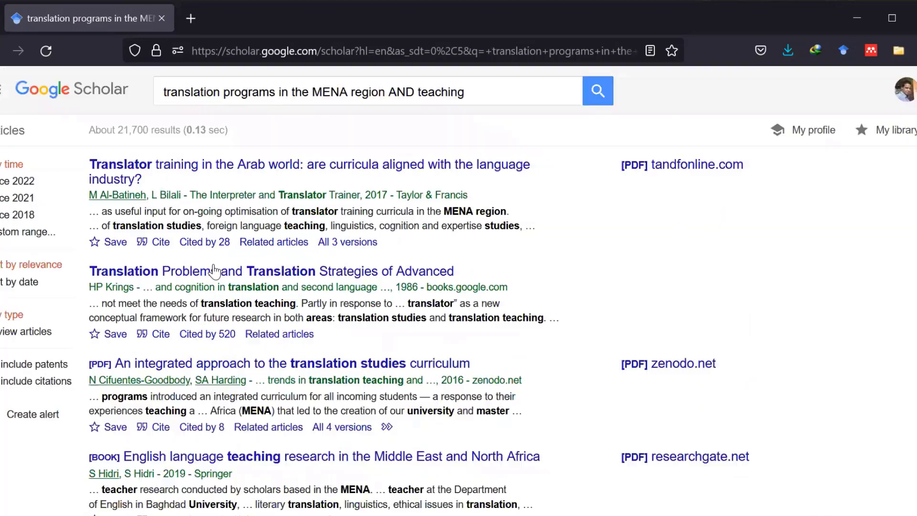
Swap AND for OR in the Scholar query, append 'translation', and rerun for about 31,200 results.
double_click(402, 90)
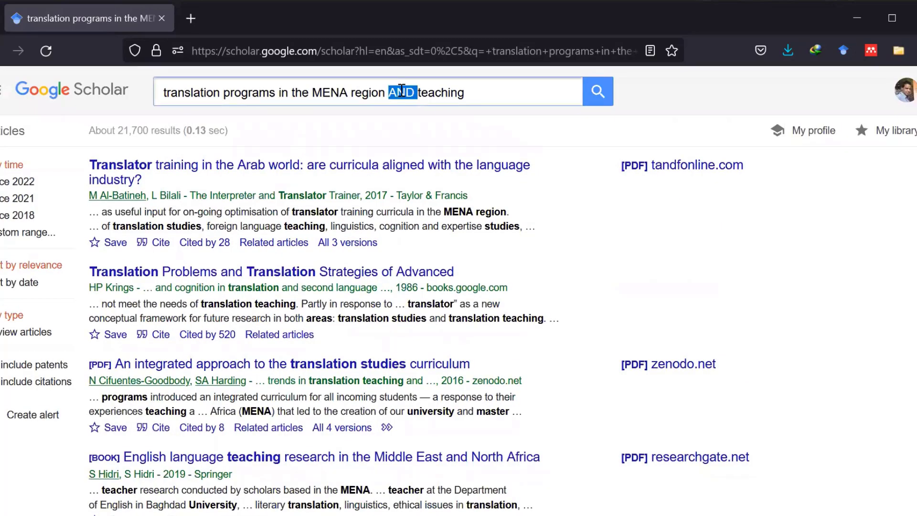
text(OR)
click(467, 97)
text(translationj)
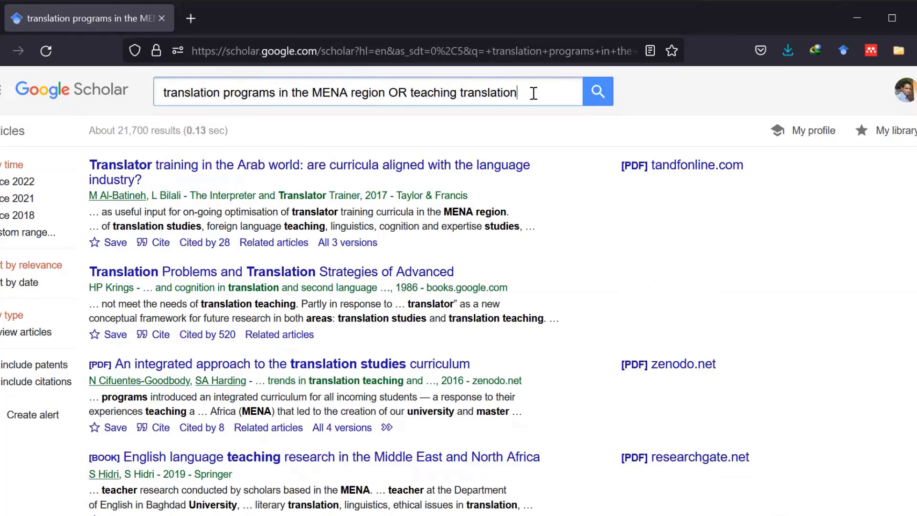
click(586, 88)
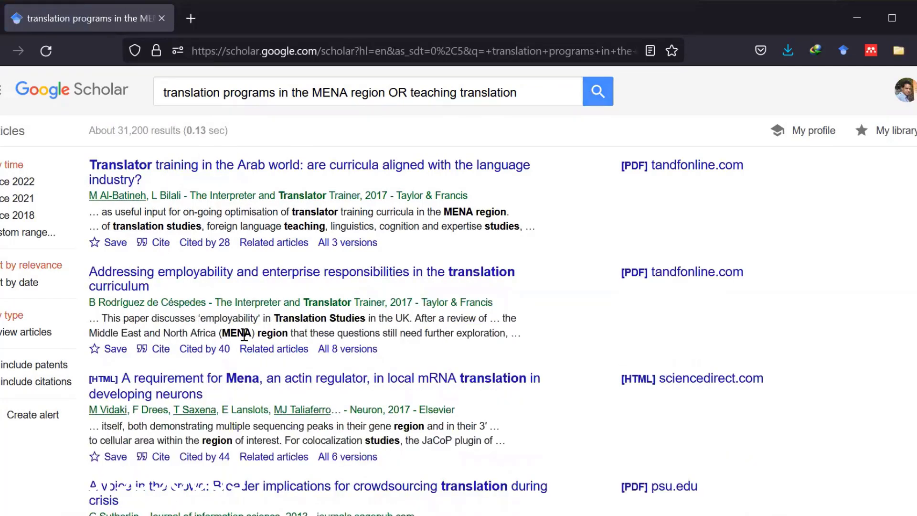
scroll(244, 334, down, 2)
scroll(233, 274, up, 2)
click(156, 242)
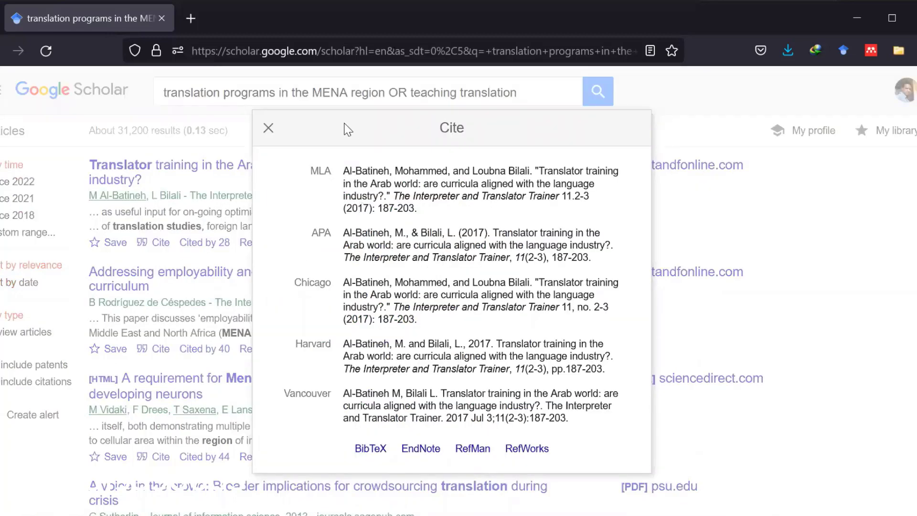
click(268, 128)
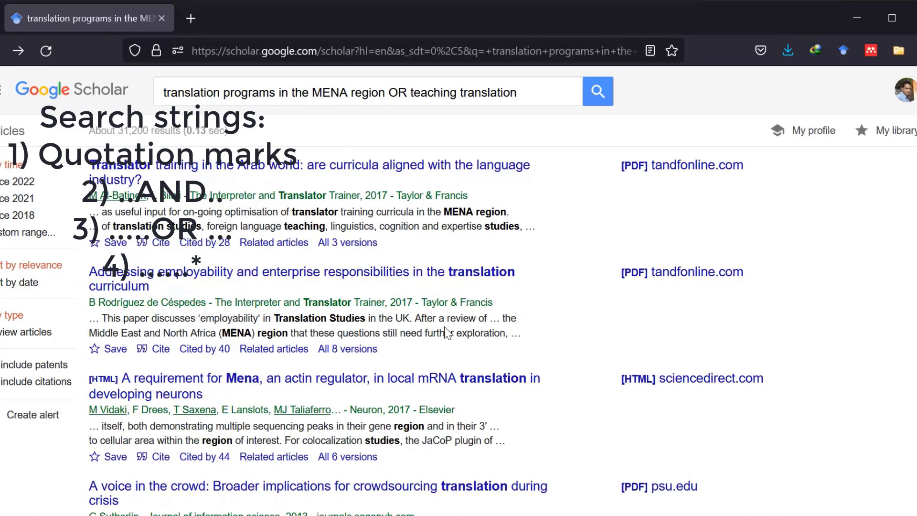
scroll(536, 326, down, 5)
scroll(536, 326, down, 5)
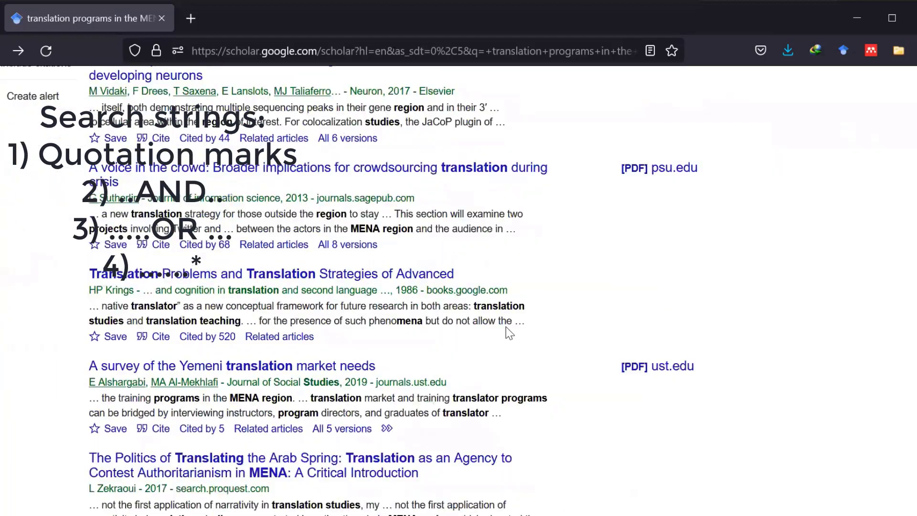
scroll(506, 326, down, 2)
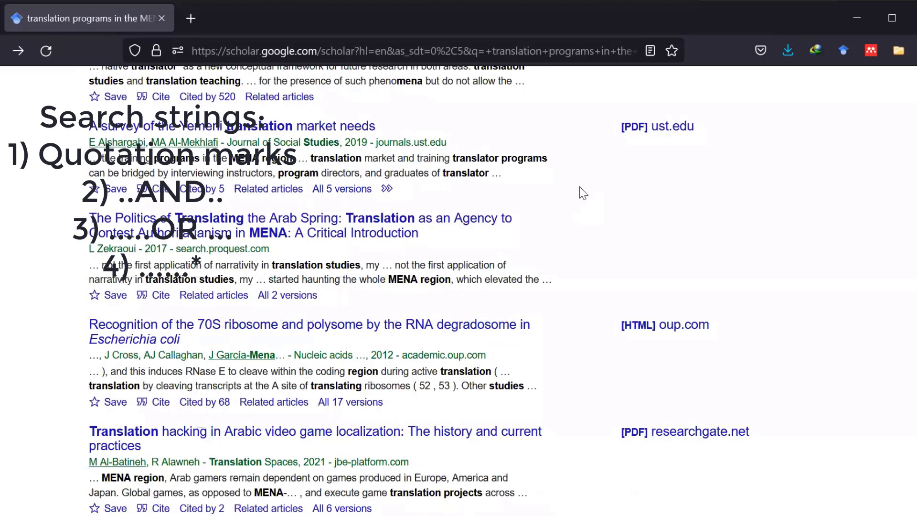
scroll(583, 193, down, 5)
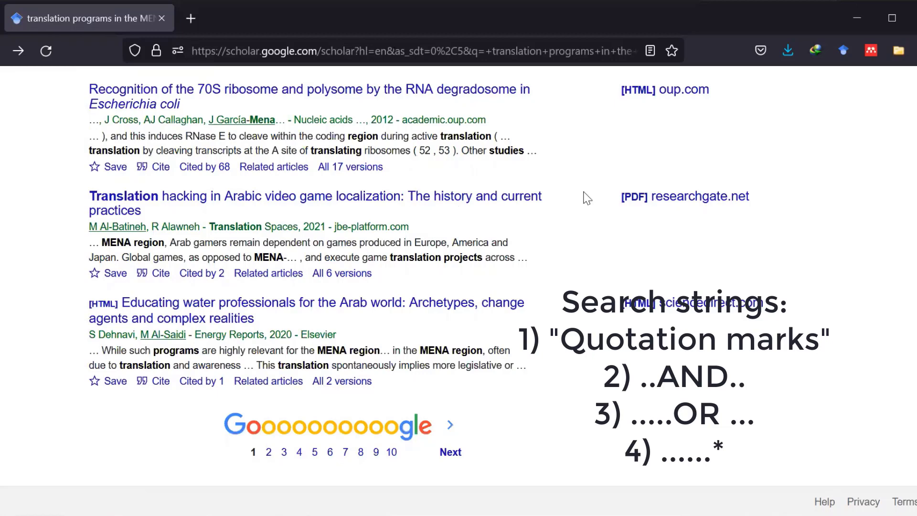
scroll(587, 198, up, 8)
scroll(588, 198, up, 3)
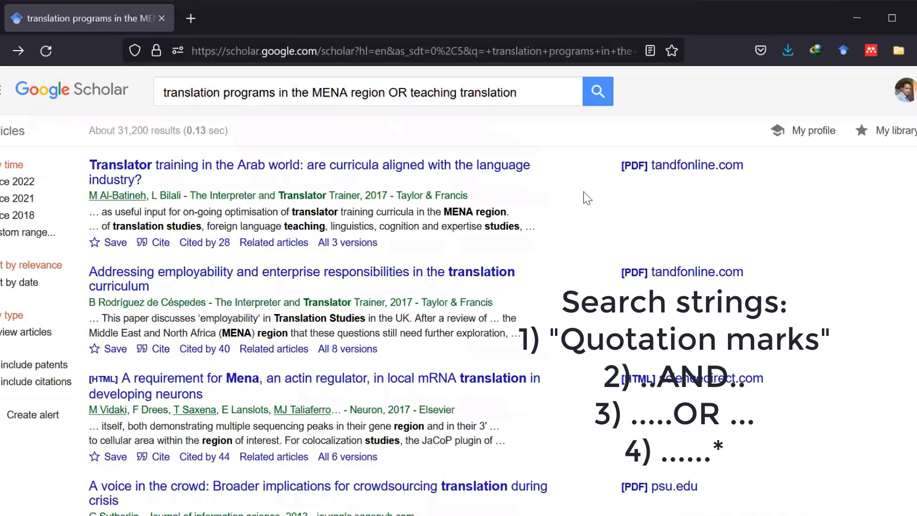